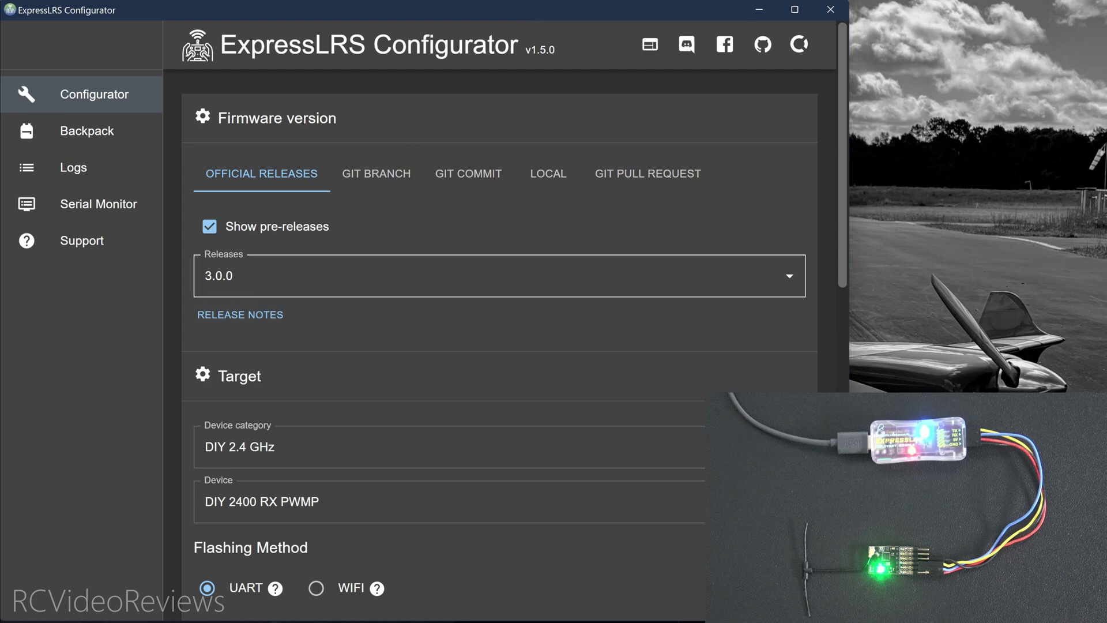
{"action": "scroll", "coordinate": [262, 365], "scroll_direction": "down", "scroll_amount": 4}
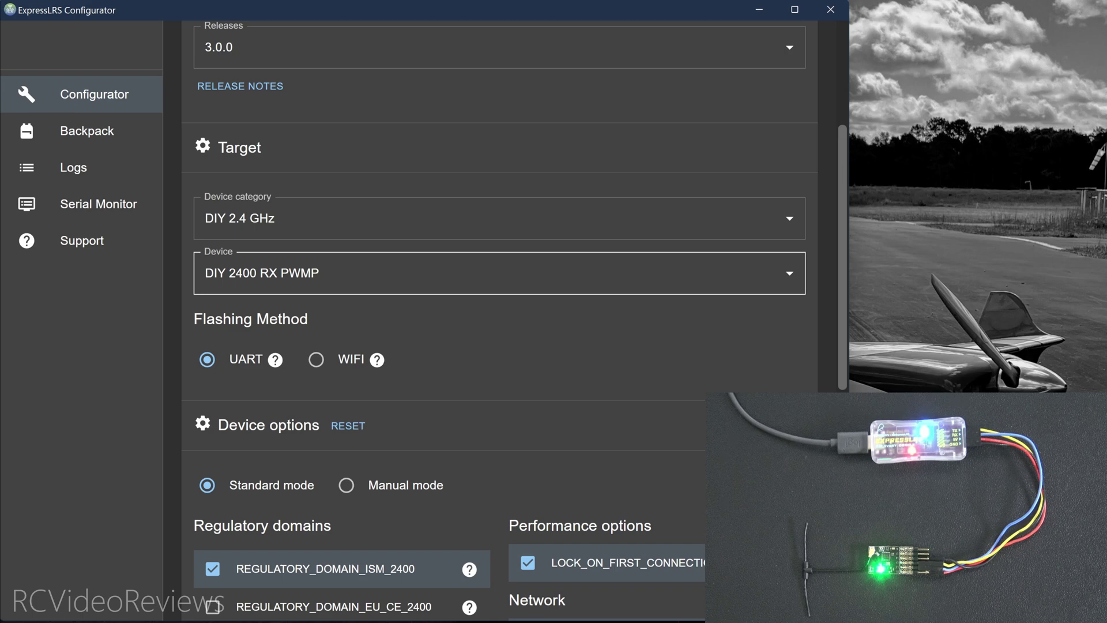
{"action": "scroll", "coordinate": [207, 271], "scroll_direction": "down", "scroll_amount": 3}
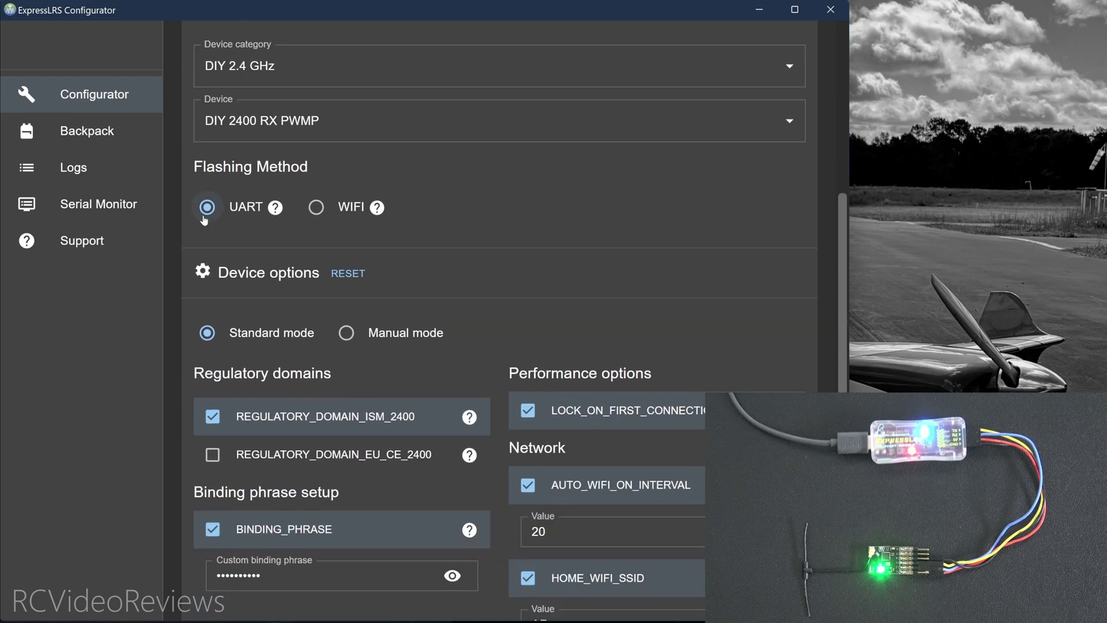
{"action": "scroll", "coordinate": [404, 288], "scroll_direction": "down", "scroll_amount": 4}
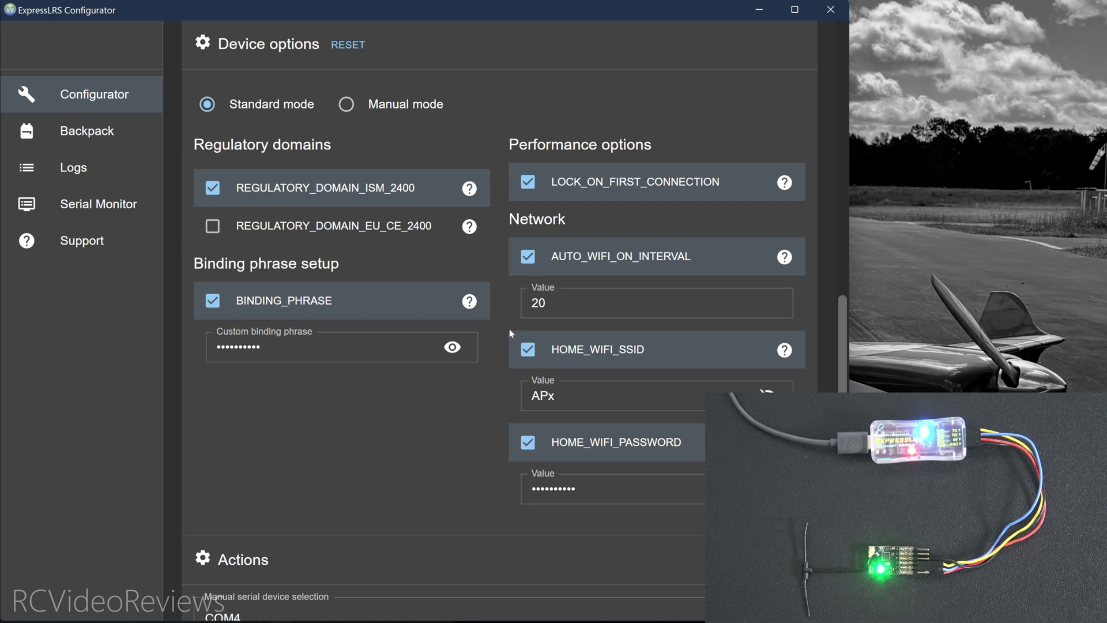
{"action": "scroll", "coordinate": [509, 328], "scroll_direction": "down", "scroll_amount": 2}
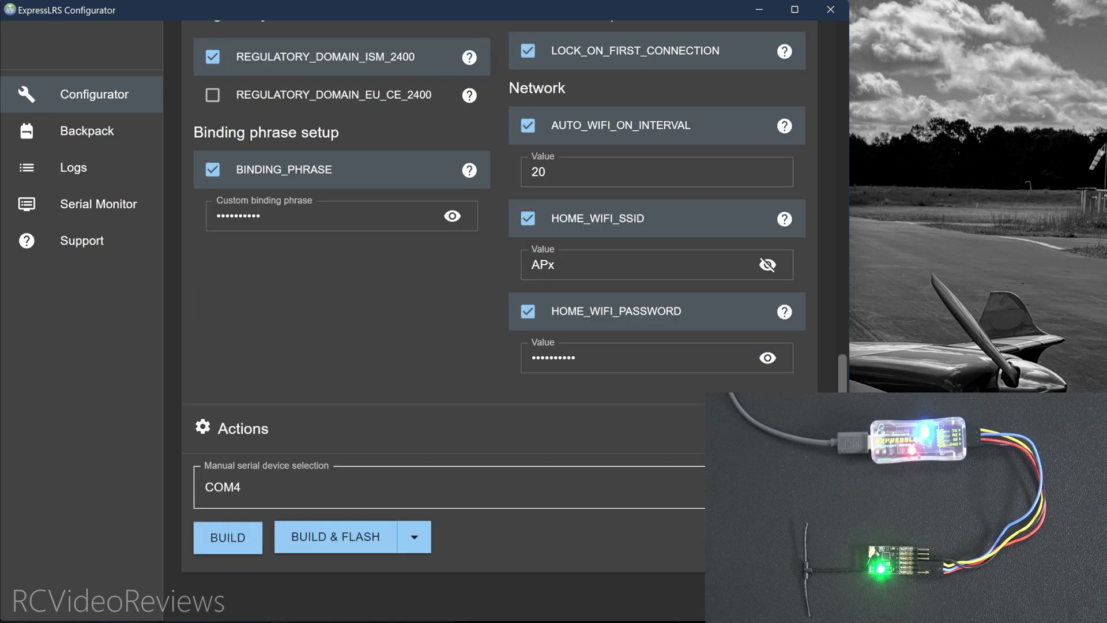
{"action": "left_click", "coordinate": [394, 499]}
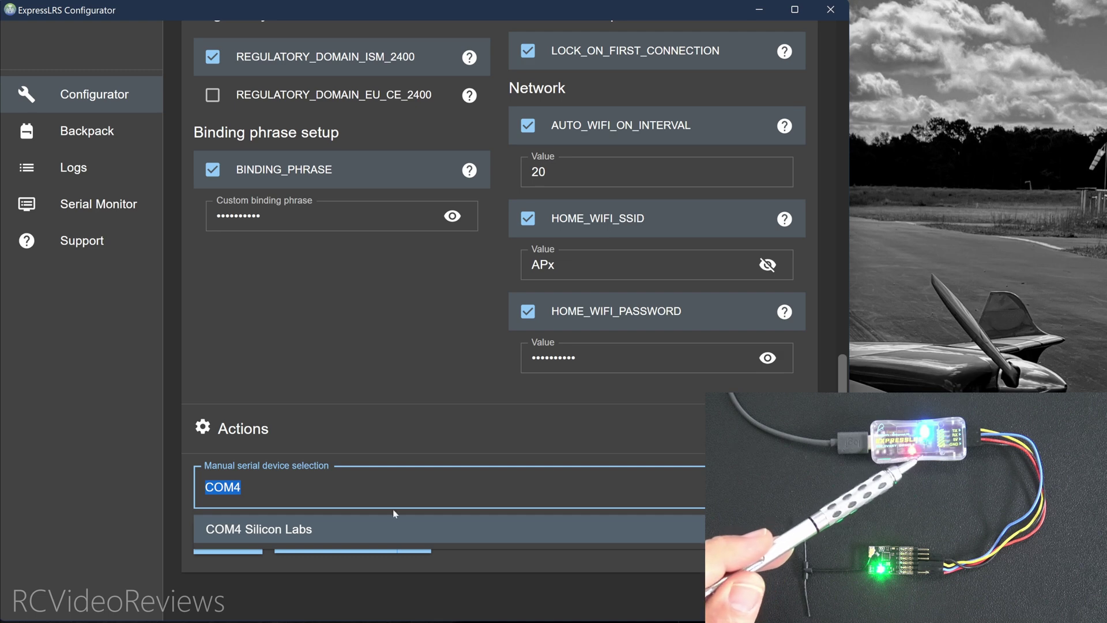
- Build and flash the firmware to the receiver over COM4 (Silicon Labs), then minimize the configurator
{"action": "left_click", "coordinate": [260, 533]}
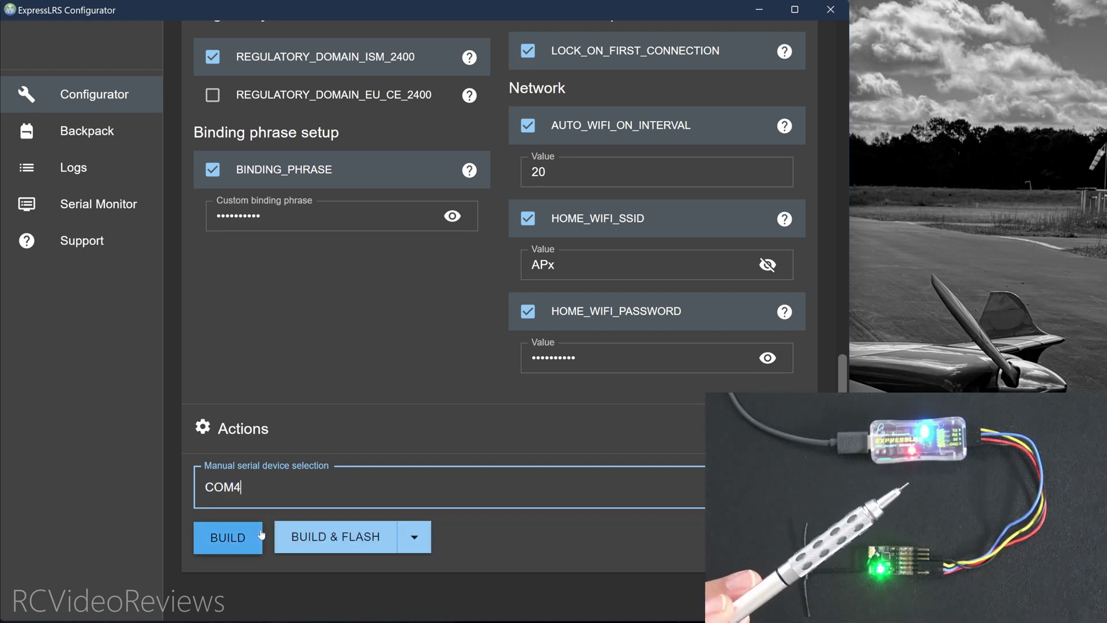
{"action": "left_click", "coordinate": [329, 535]}
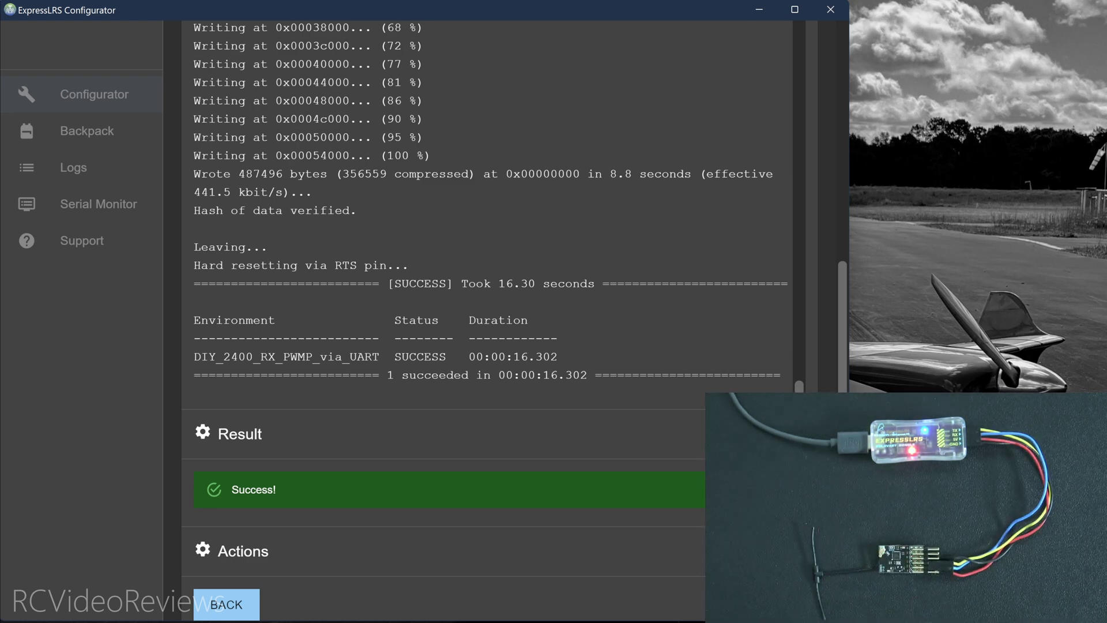
{"action": "left_click", "coordinate": [758, 14]}
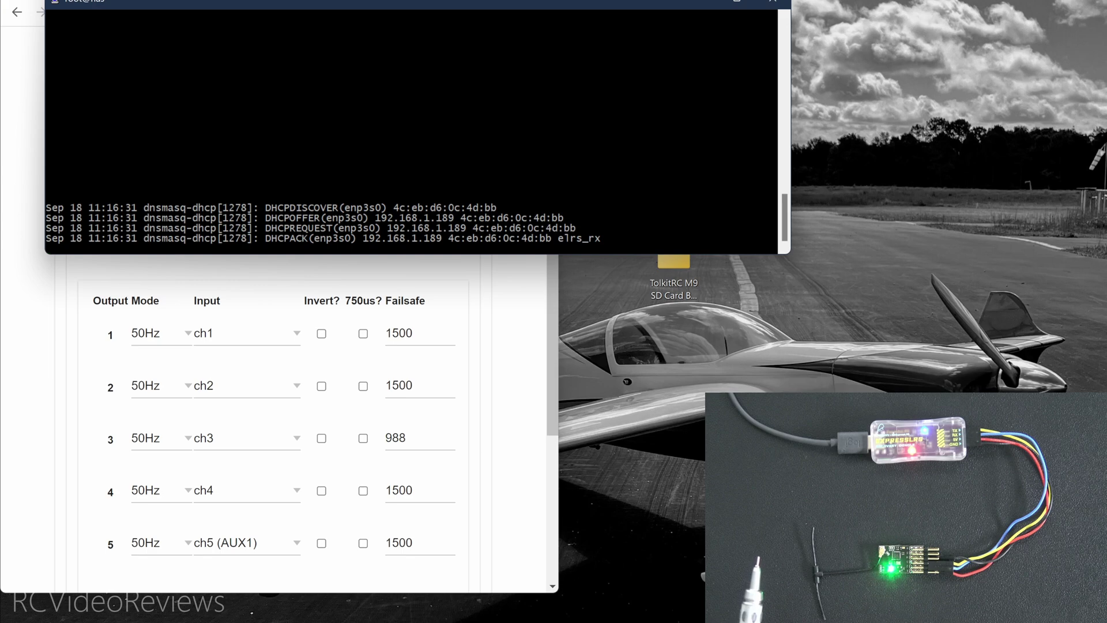
- Copy the receiver's IP 192.168.1.189 from the DHCPACK log line and load it in the browser
{"action": "left_click_drag", "start_coordinate": [417, 238], "coordinate": [448, 238]}
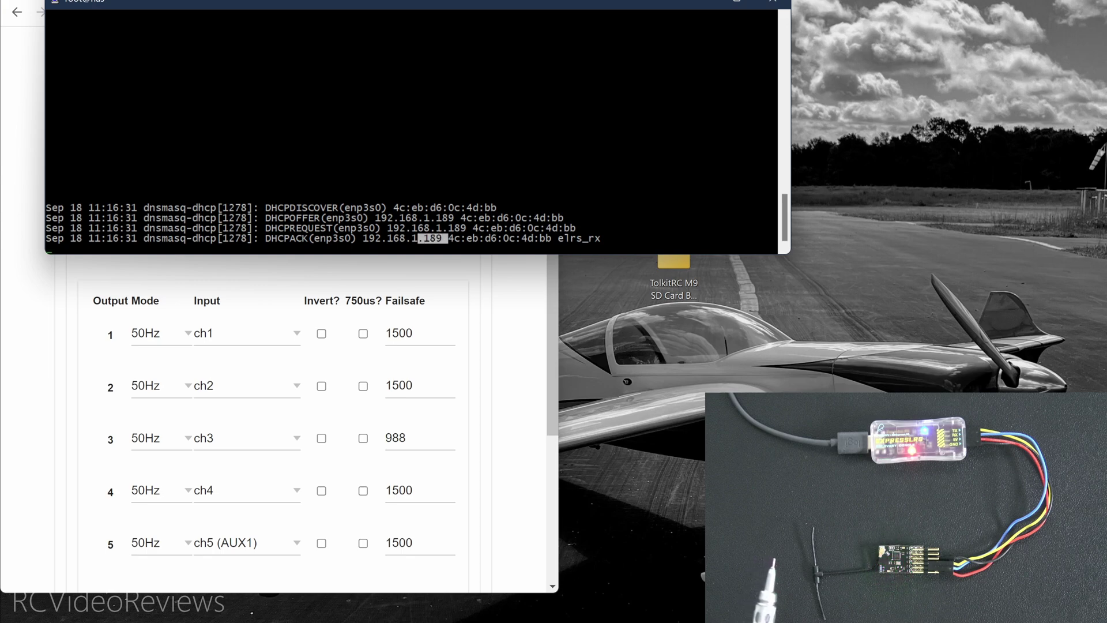
{"action": "key", "text": "alt+Tab"}
{"action": "left_click", "coordinate": [247, 19]}
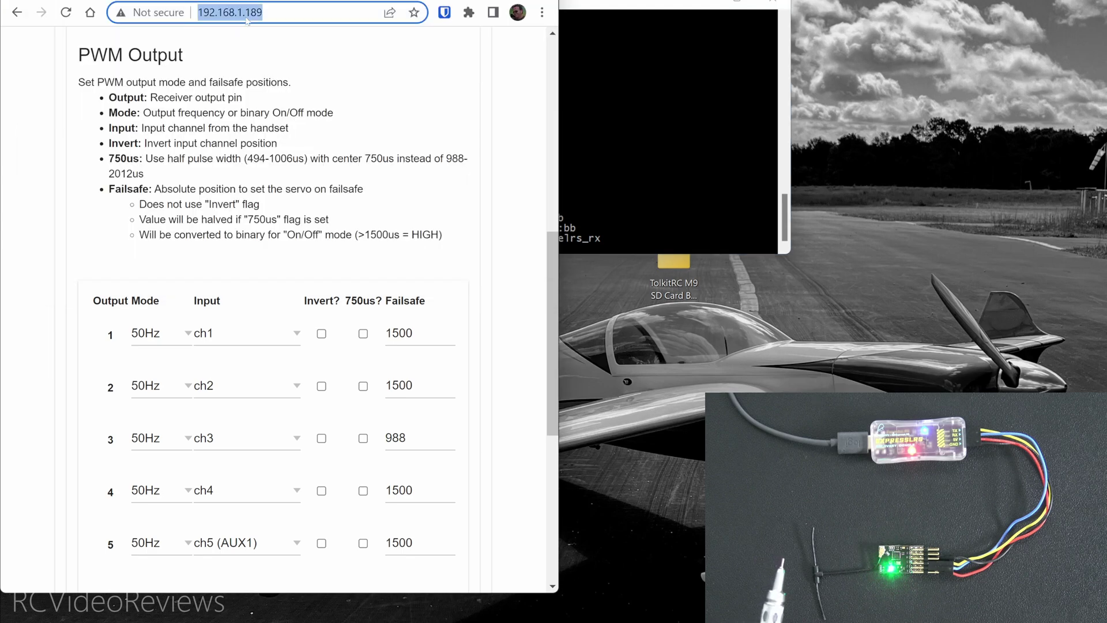
{"action": "key", "text": "Return"}
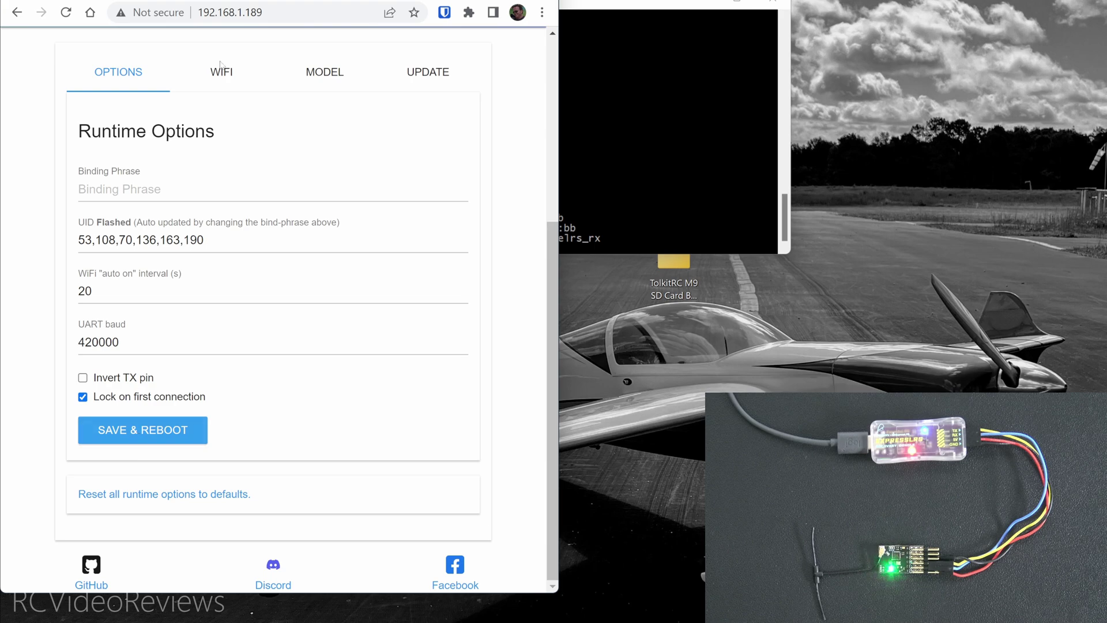
- Look over the WIFI settings, then bring up the MODEL tab's PWM Output table (outputs 1–5, 50Hz)
{"action": "left_click", "coordinate": [233, 73]}
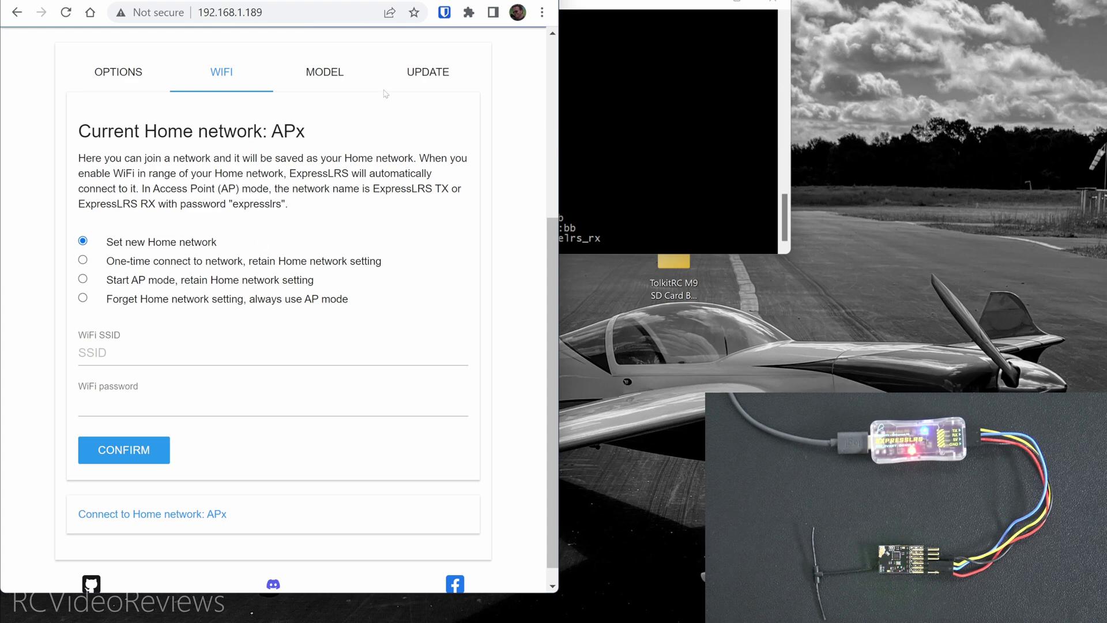
{"action": "left_click", "coordinate": [332, 74]}
{"action": "scroll", "coordinate": [326, 346], "scroll_direction": "down", "scroll_amount": 9}
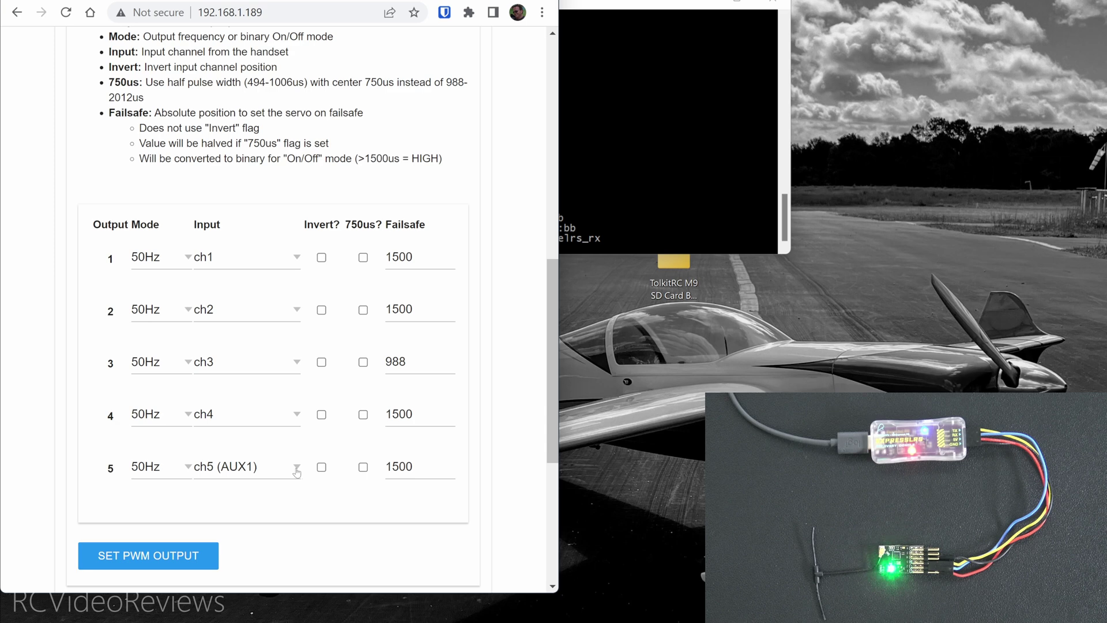
- Map PWM output 5 to input ch6 (AUX2) and inspect the 988 and 1500 failsafe values
{"action": "left_click", "coordinate": [296, 468]}
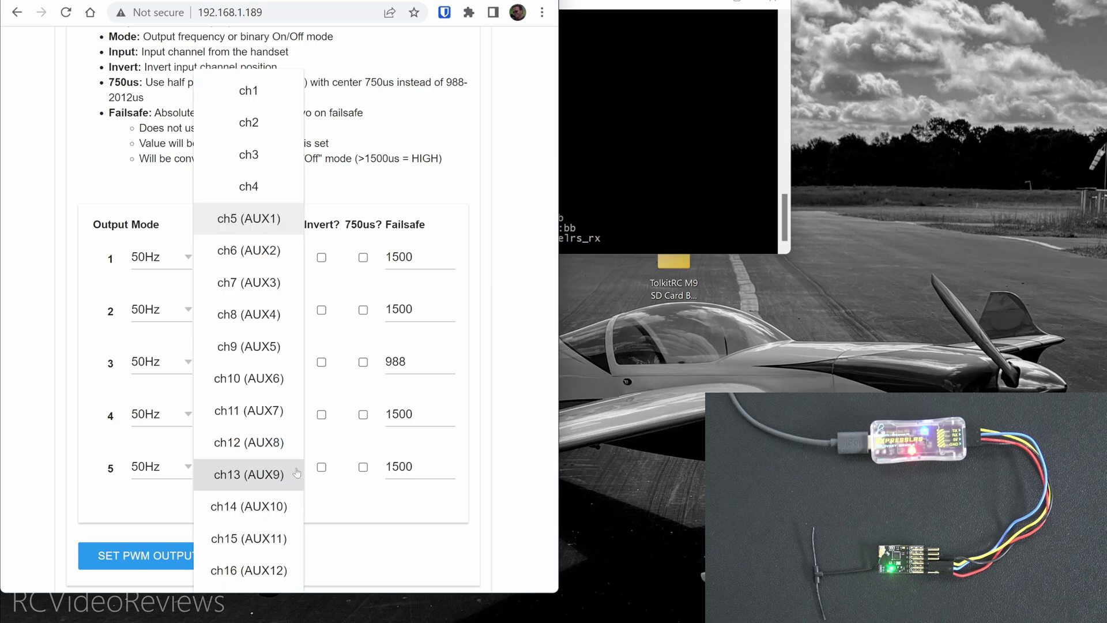
{"action": "left_click", "coordinate": [255, 256]}
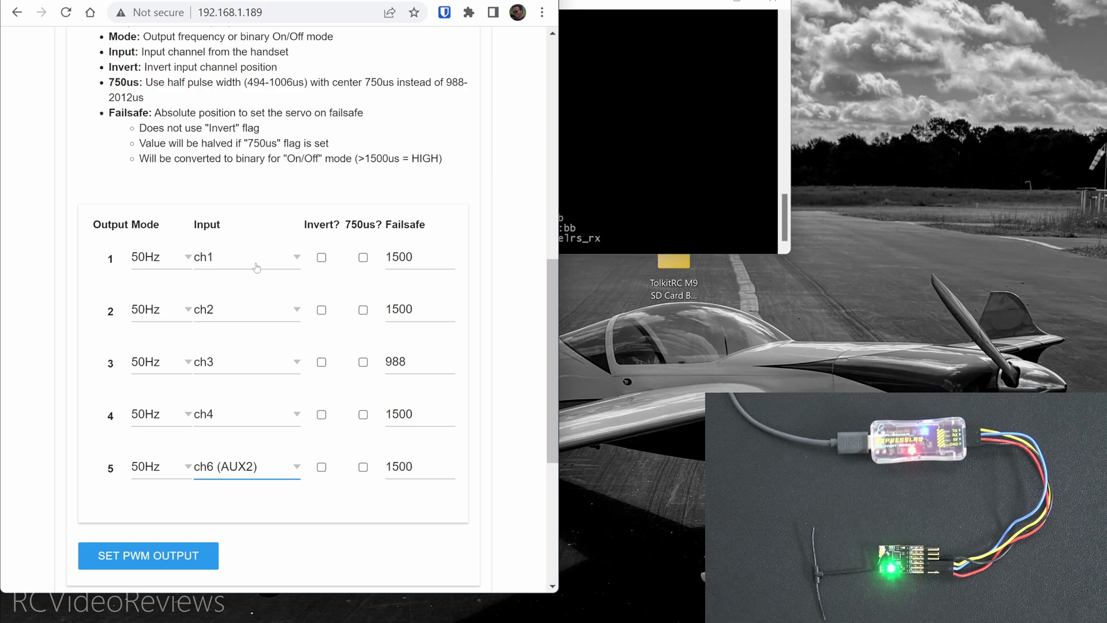
{"action": "left_click", "coordinate": [407, 362]}
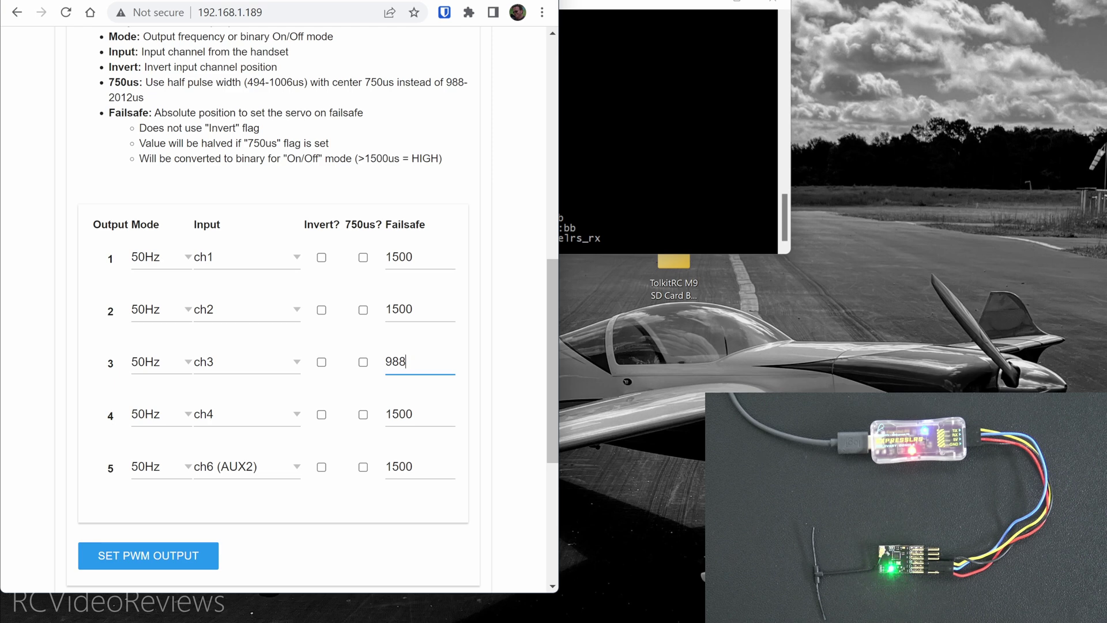
{"action": "left_click", "coordinate": [413, 256]}
{"action": "key", "text": "shift+Left"}
{"action": "key", "text": "shift+Left"}
{"action": "key", "text": "shift+Left"}
{"action": "key", "text": "shift+Left"}
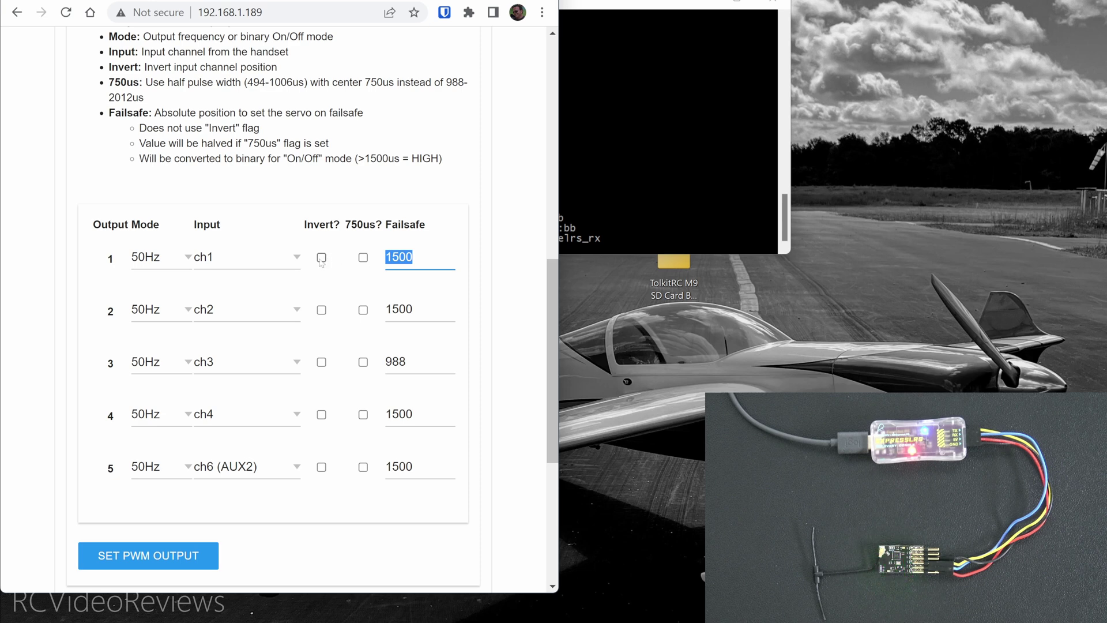
- Set the Mode of PWM outputs 1 through 5 to 333Hz
{"action": "left_click", "coordinate": [156, 258]}
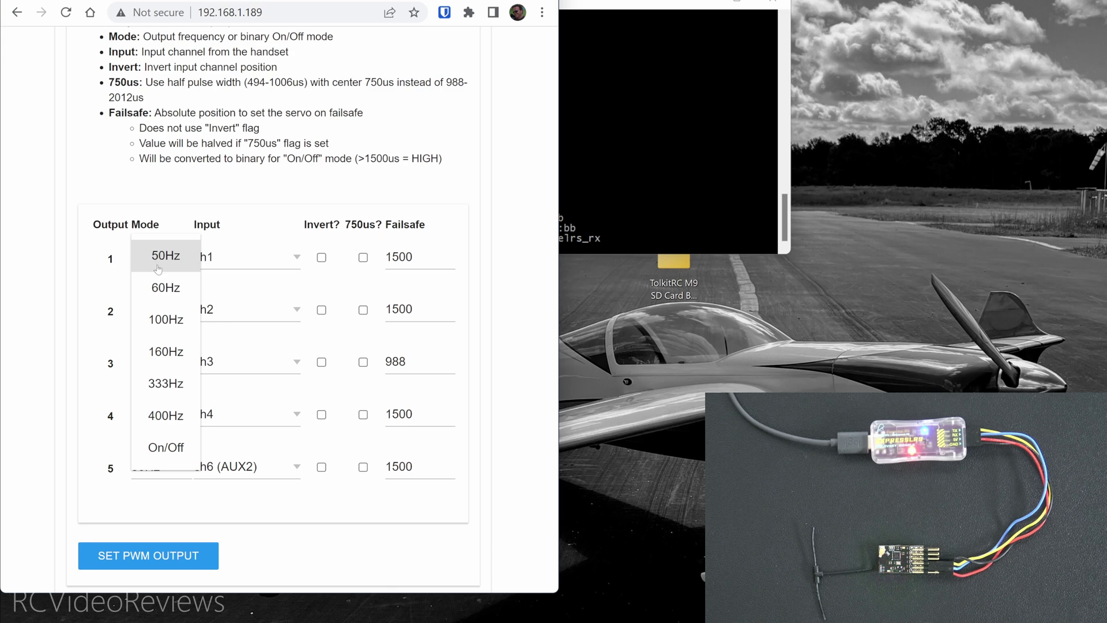
{"action": "left_click", "coordinate": [154, 383]}
{"action": "left_click", "coordinate": [161, 309]}
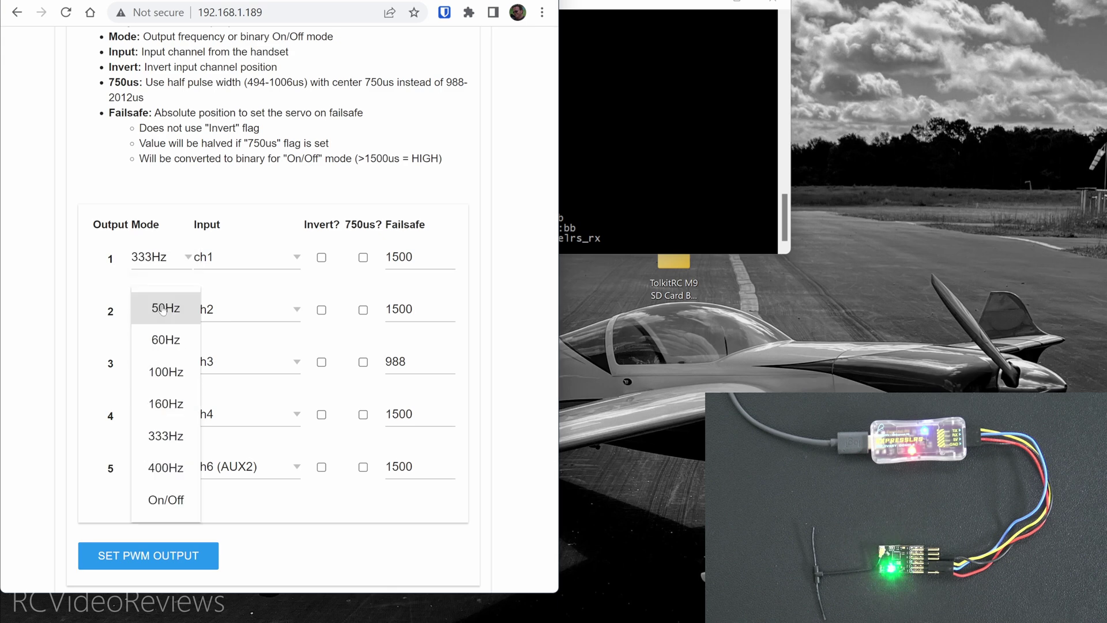
{"action": "left_click", "coordinate": [161, 438]}
{"action": "left_click", "coordinate": [157, 366]}
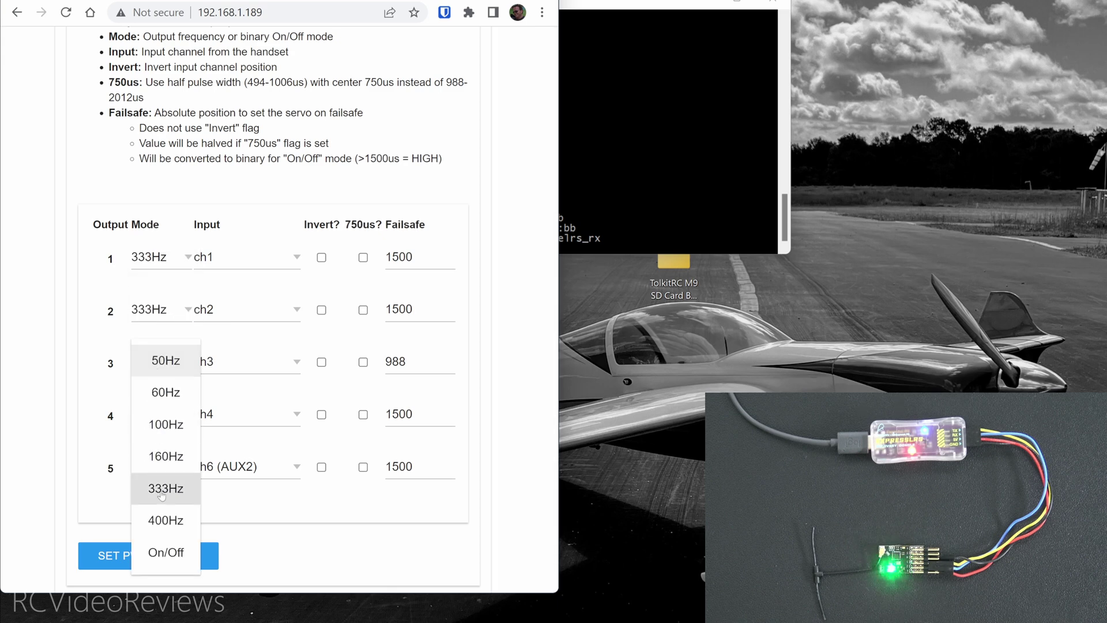
{"action": "left_click", "coordinate": [166, 489]}
{"action": "left_click", "coordinate": [165, 416]}
{"action": "left_click", "coordinate": [166, 412]}
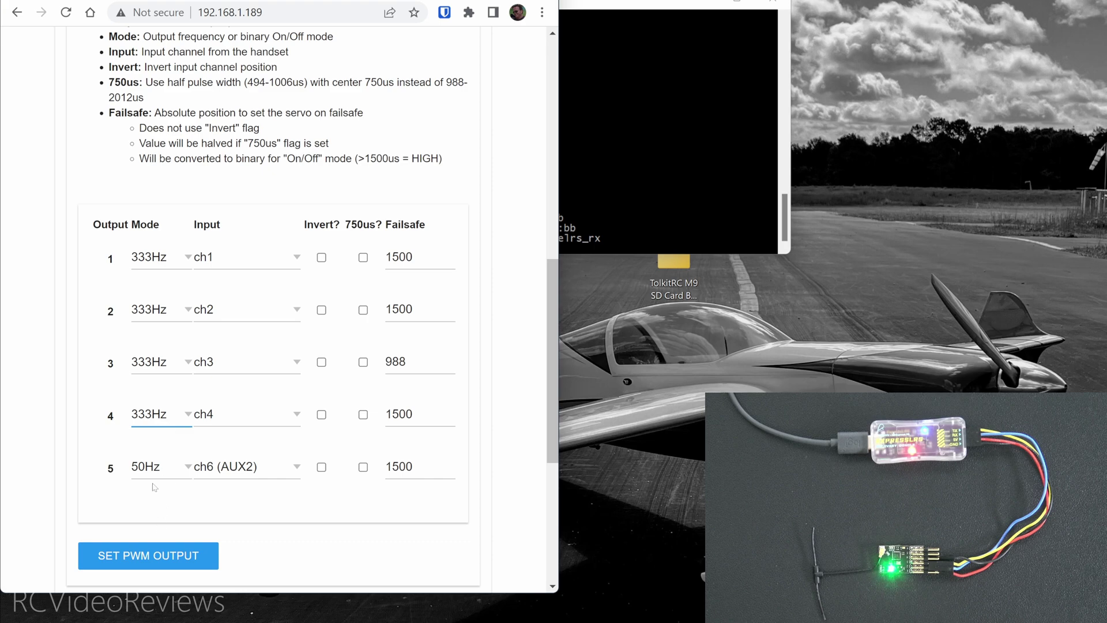
{"action": "left_click", "coordinate": [153, 461]}
{"action": "left_click", "coordinate": [158, 499]}
- Save the PWM output settings to the receiver and confirm the update
{"action": "left_click", "coordinate": [144, 558]}
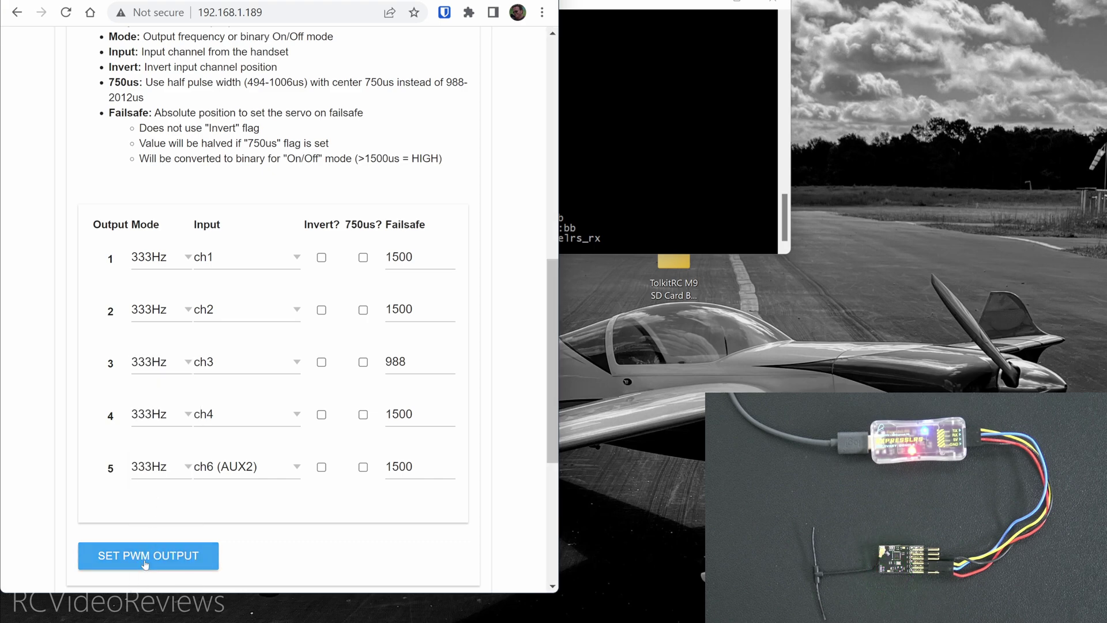
{"action": "left_click", "coordinate": [252, 410]}
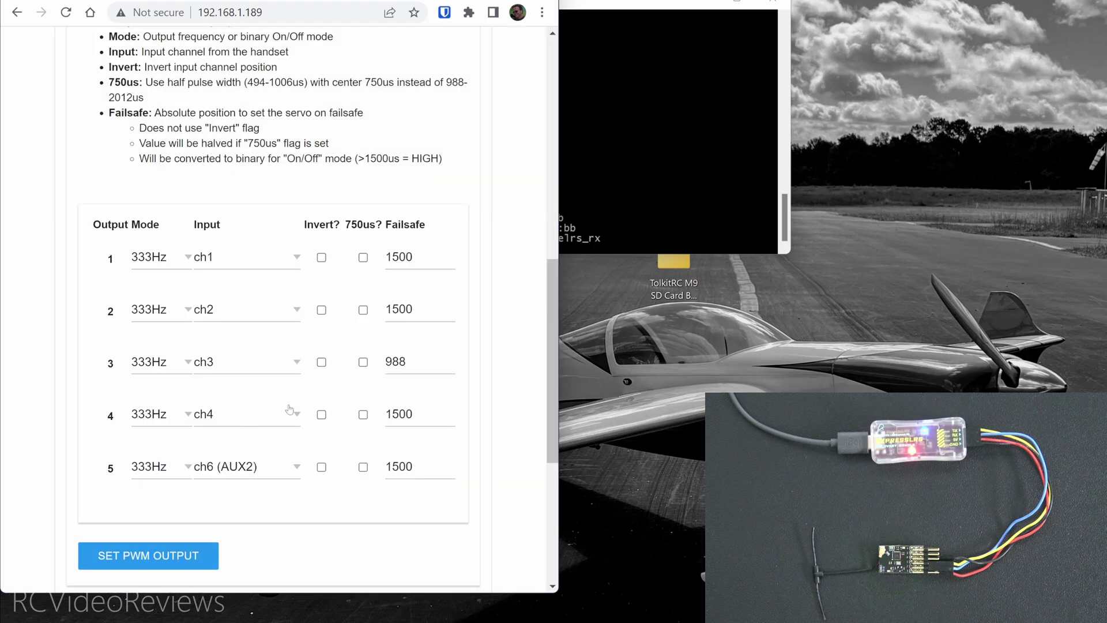
{"action": "scroll", "coordinate": [316, 394], "scroll_direction": "up", "scroll_amount": 6}
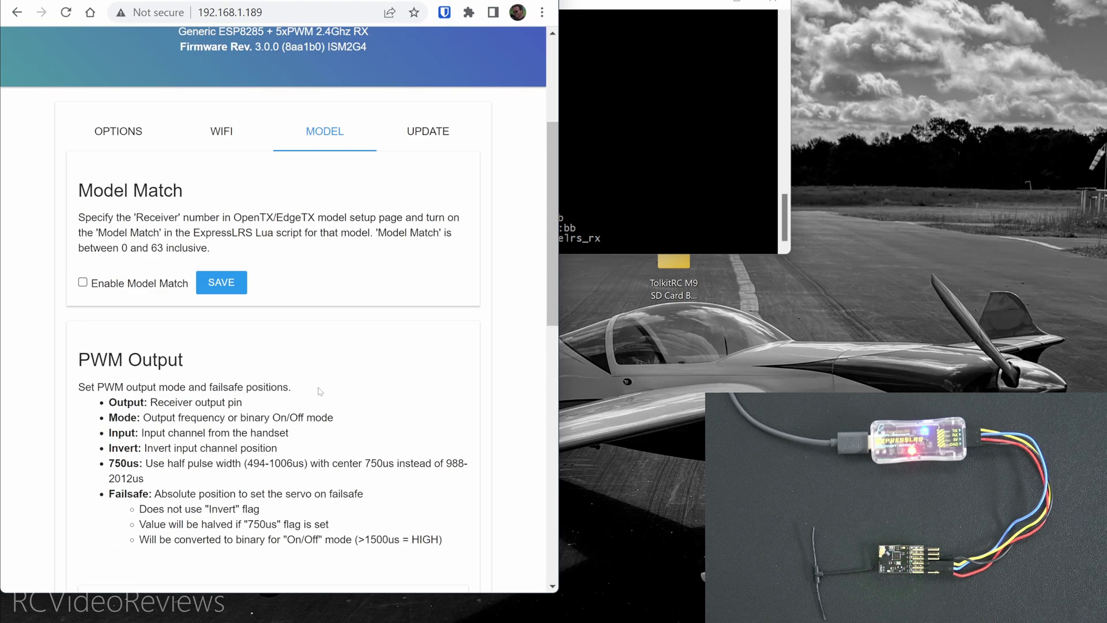
- Switch to the UPDATE tab to view the Firmware Update panel showing 3.0.0
{"action": "left_click", "coordinate": [430, 132]}
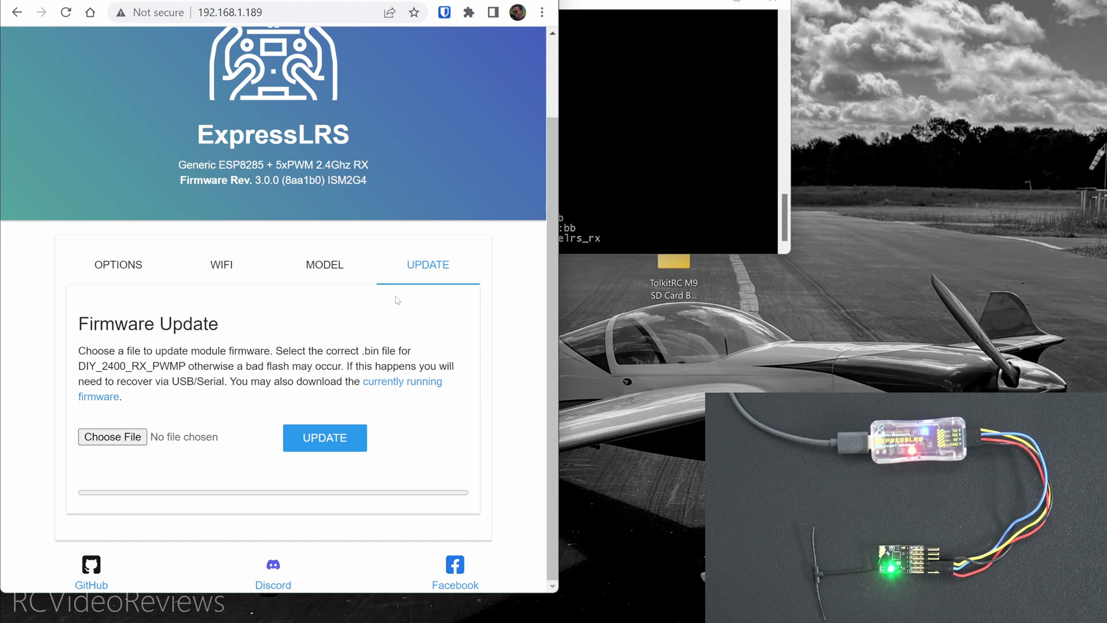